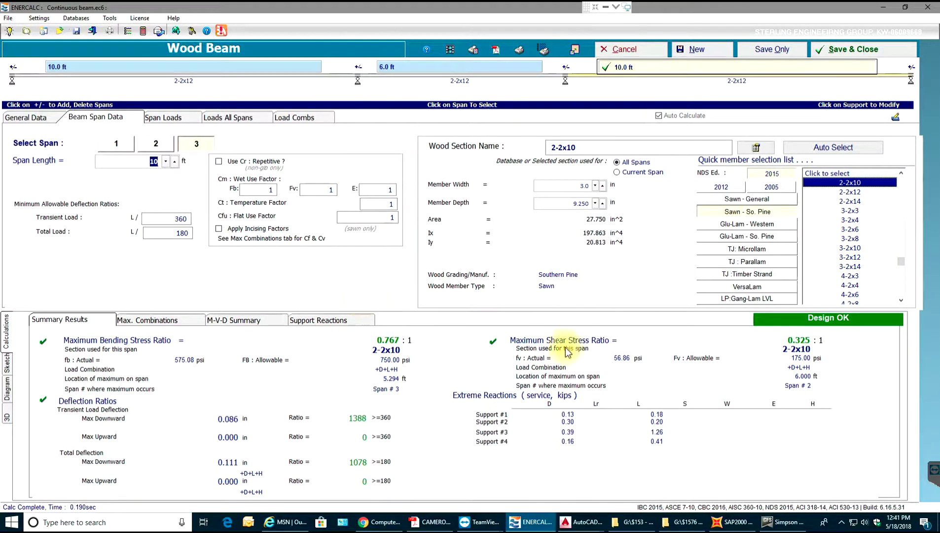
Save & Close the three-span Wood Beam calculation to return to the Project Manager.
click(852, 50)
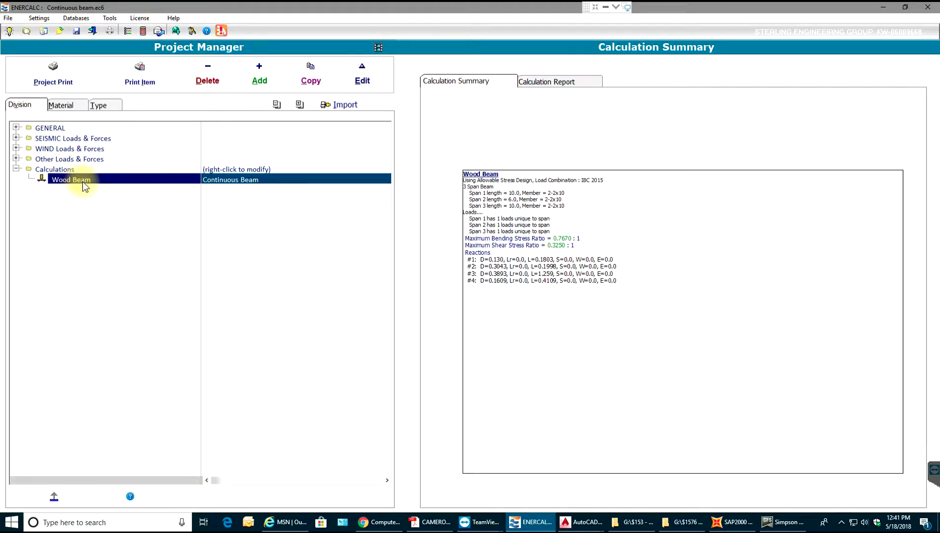
click(142, 82)
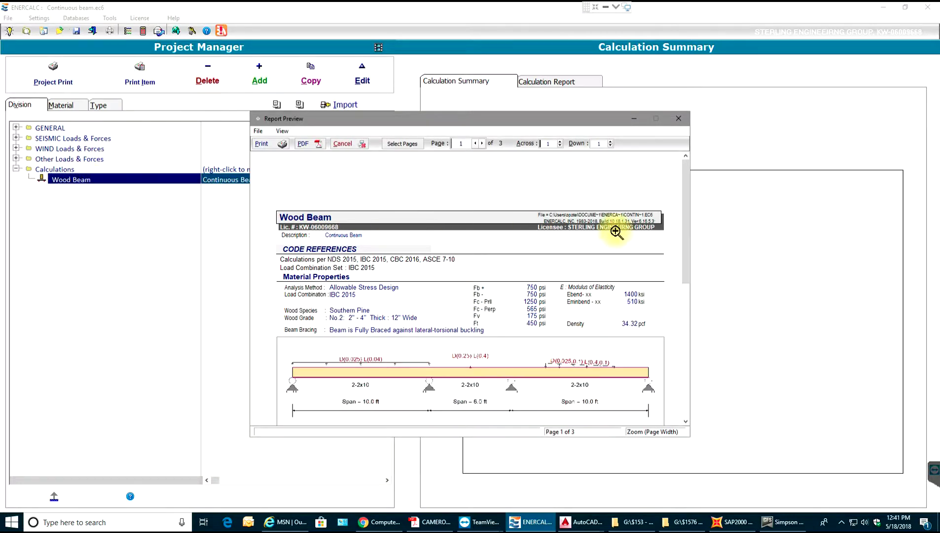
click(393, 235)
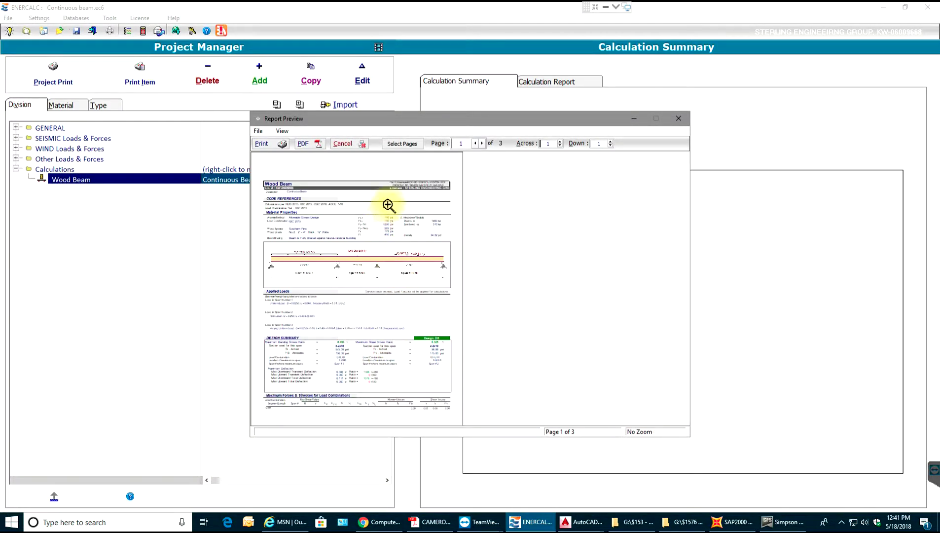
click(379, 225)
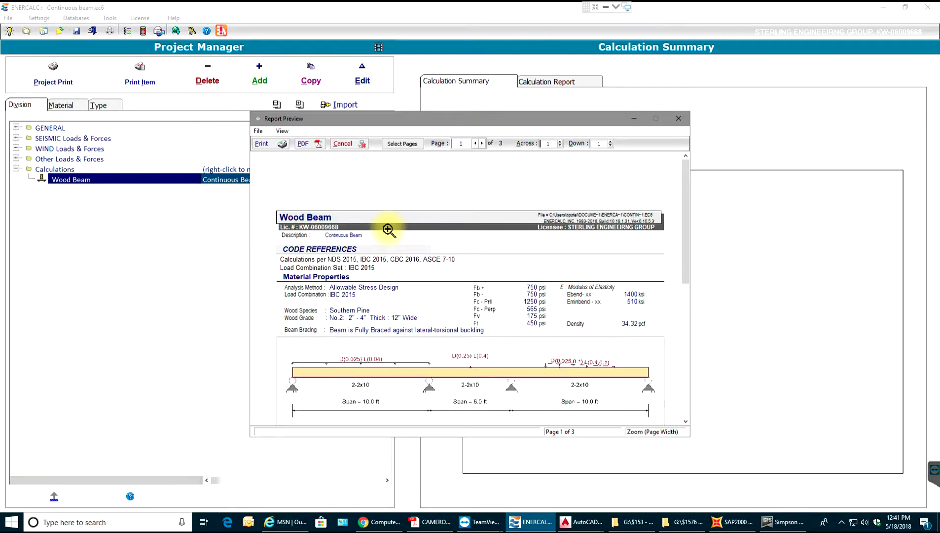
click(678, 118)
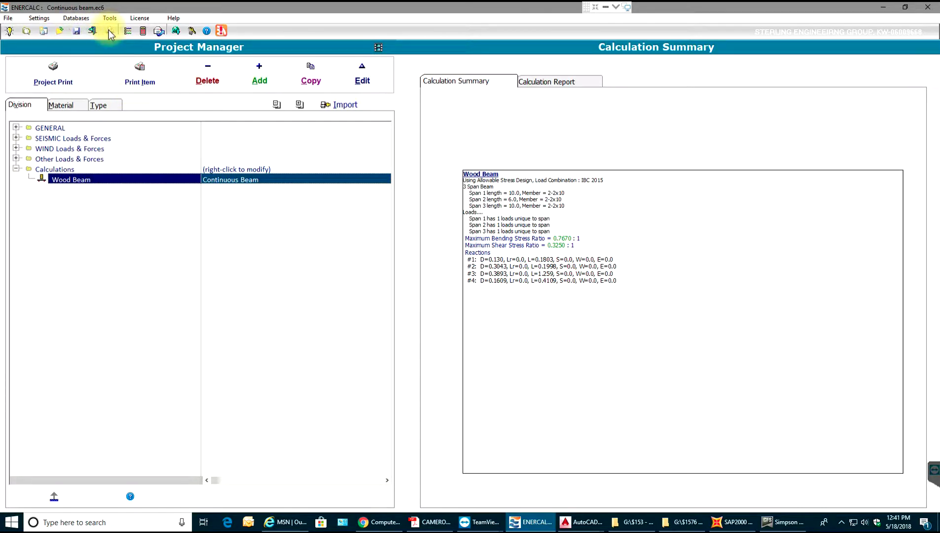
In General settings' Printing & Title Block options, enable Title Block, Date & Time and Print Logo.
click(38, 19)
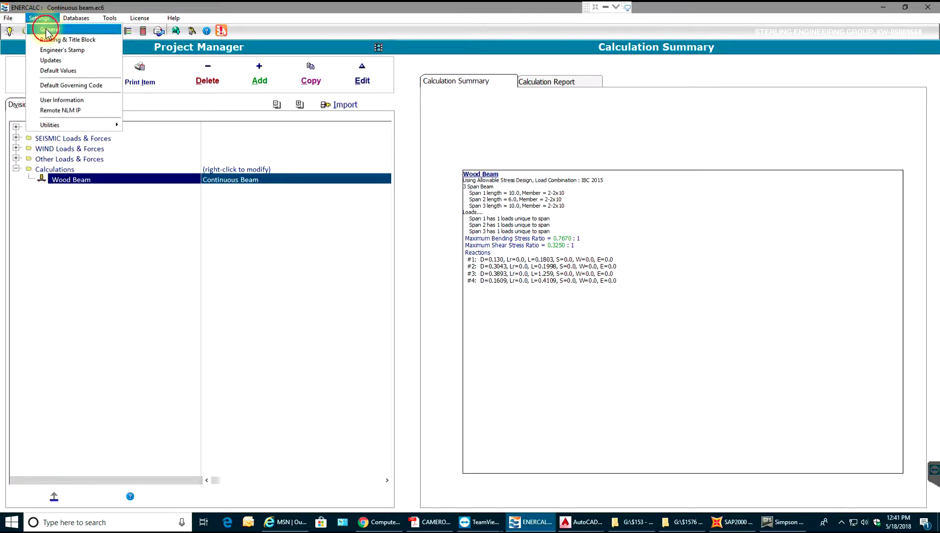
click(48, 30)
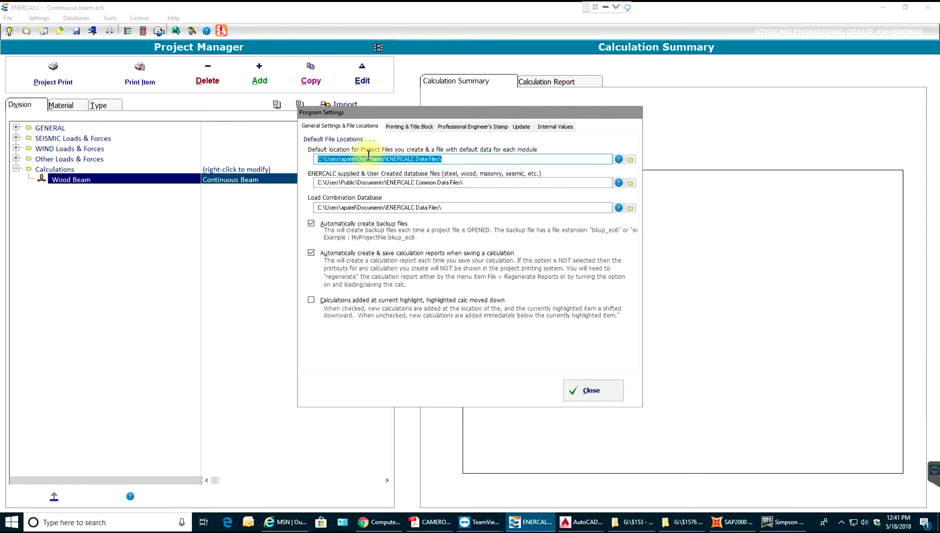
click(401, 129)
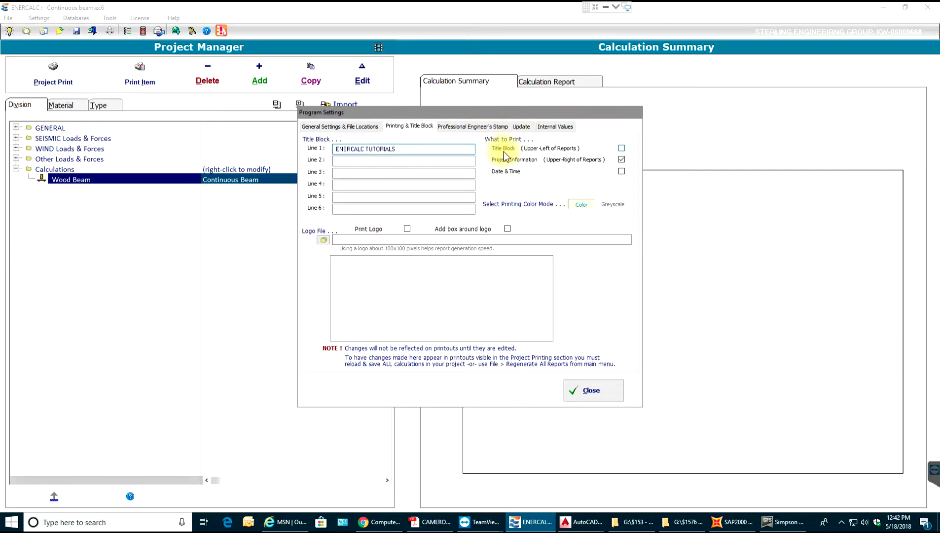
click(621, 149)
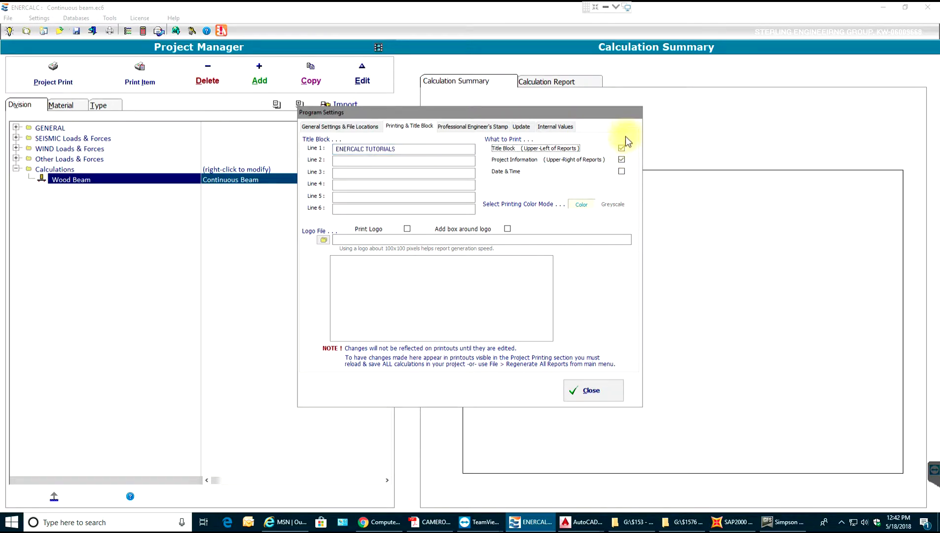
click(621, 171)
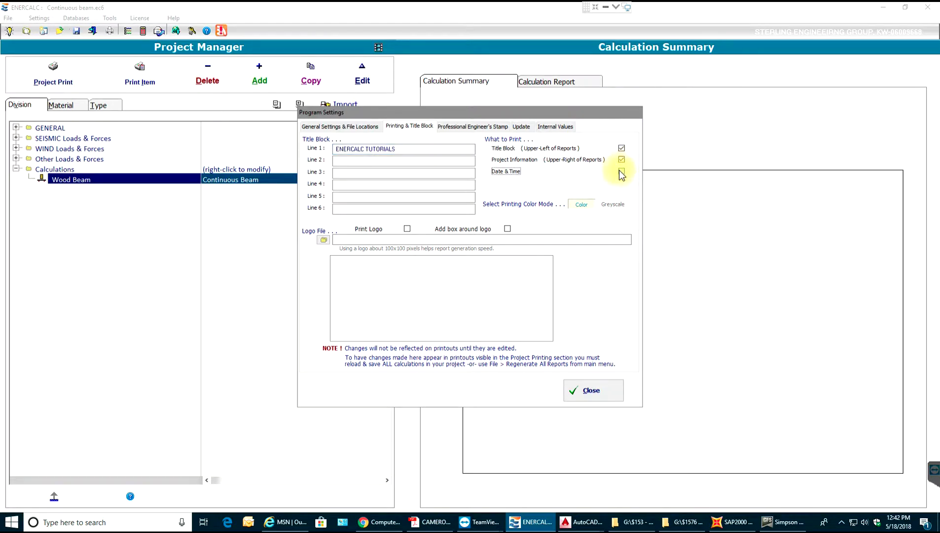
click(407, 228)
Review the Engineer's Stamp, Update and Internal Values settings, leaving the logo file unchanged.
click(468, 126)
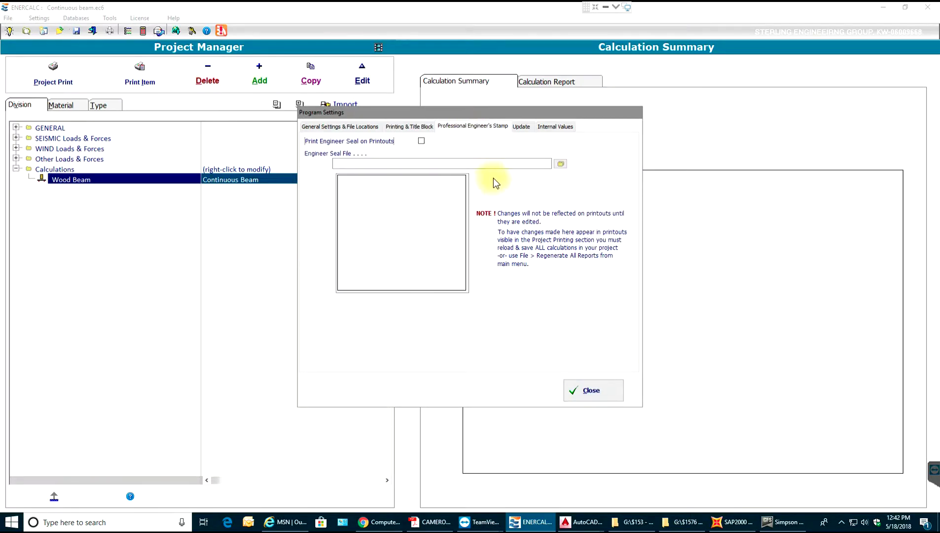
click(564, 164)
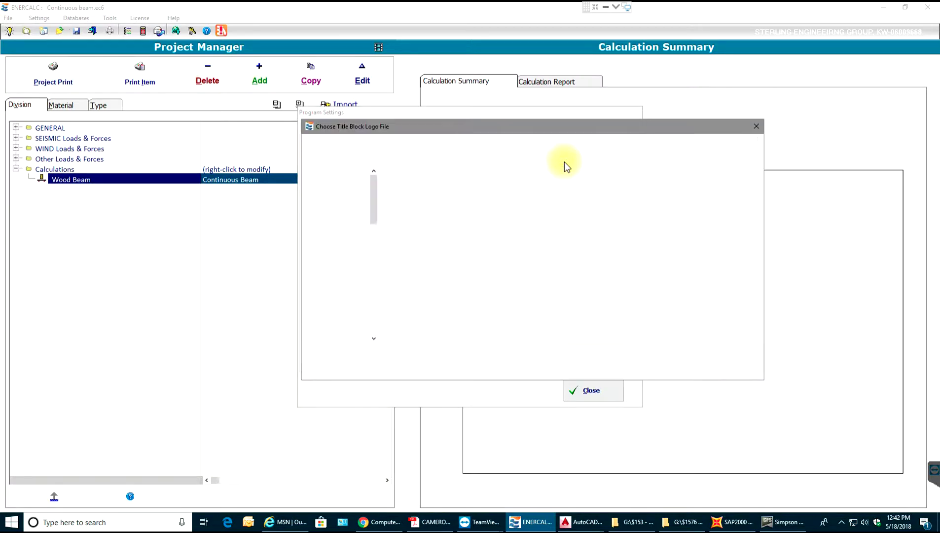
click(733, 368)
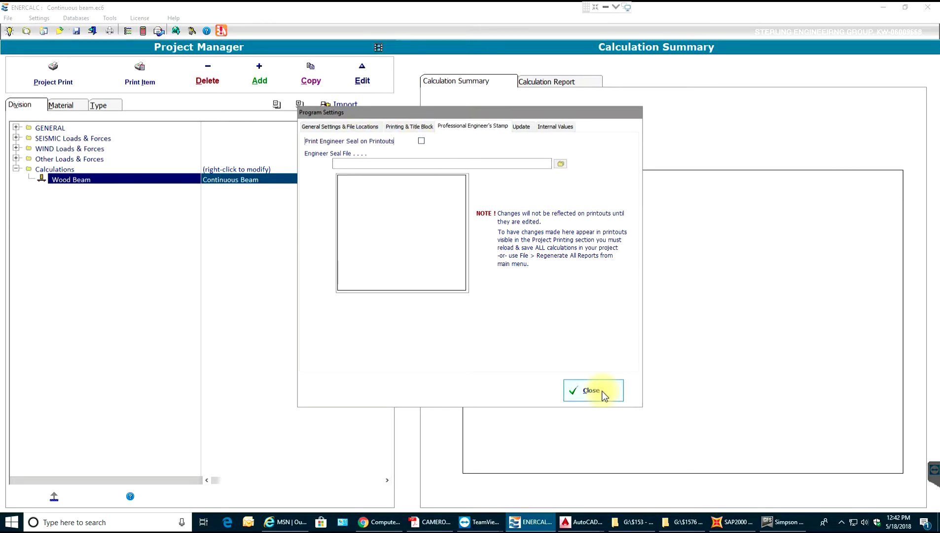
click(521, 127)
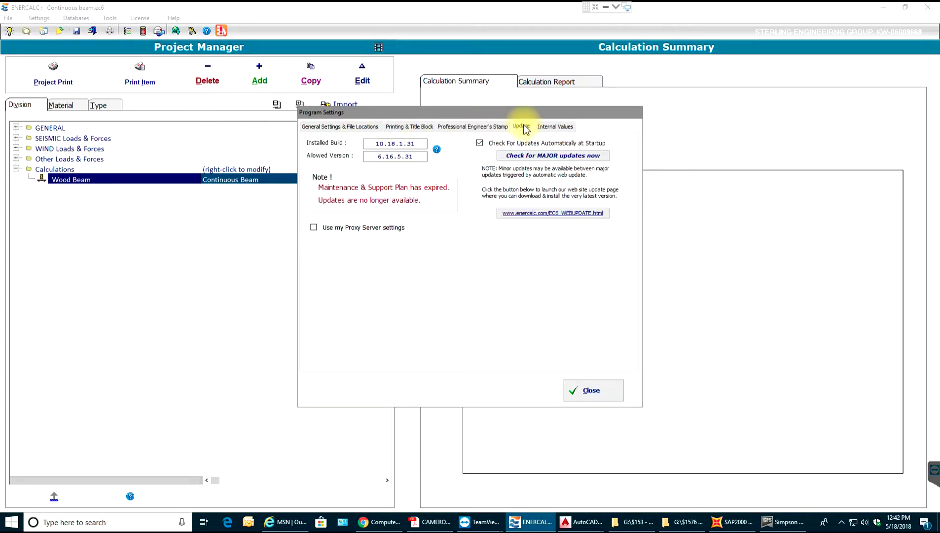
click(551, 130)
Close Program Settings and acknowledge the regenerate-reports reminder.
click(592, 390)
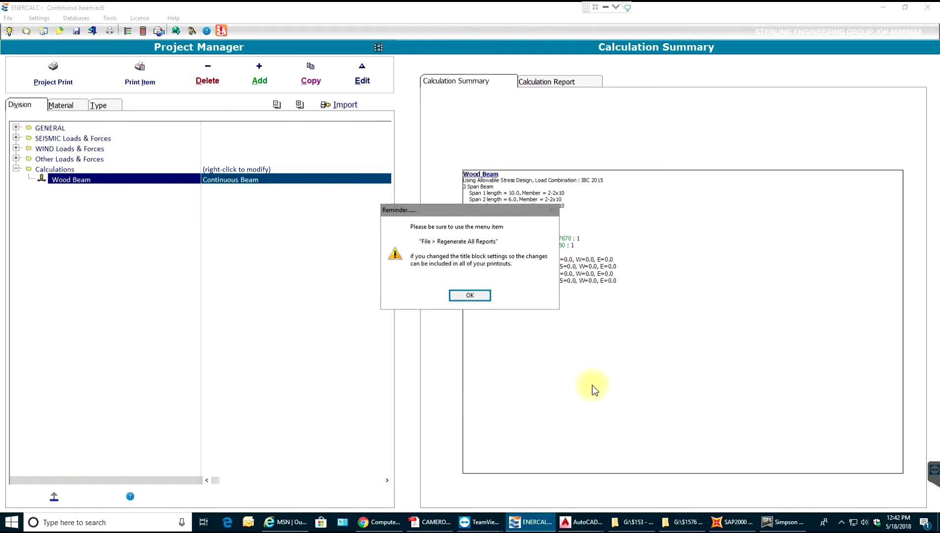
click(474, 295)
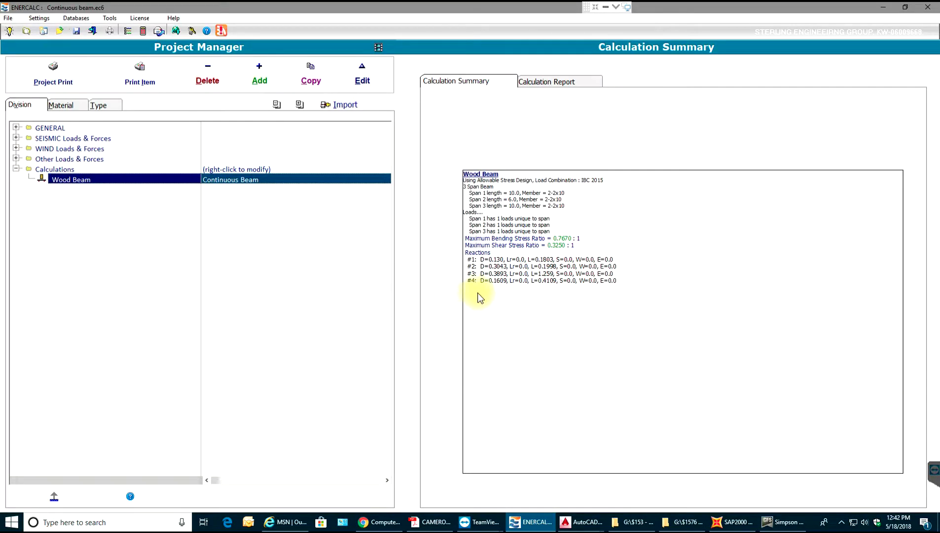
click(8, 18)
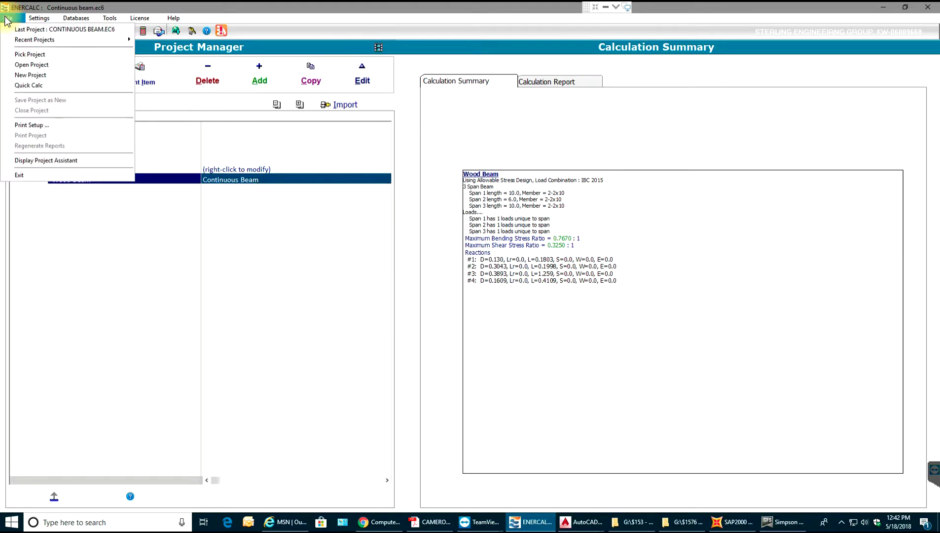
Reopen the Wood Beam calculation from the Project Manager for editing.
click(102, 219)
click(87, 179)
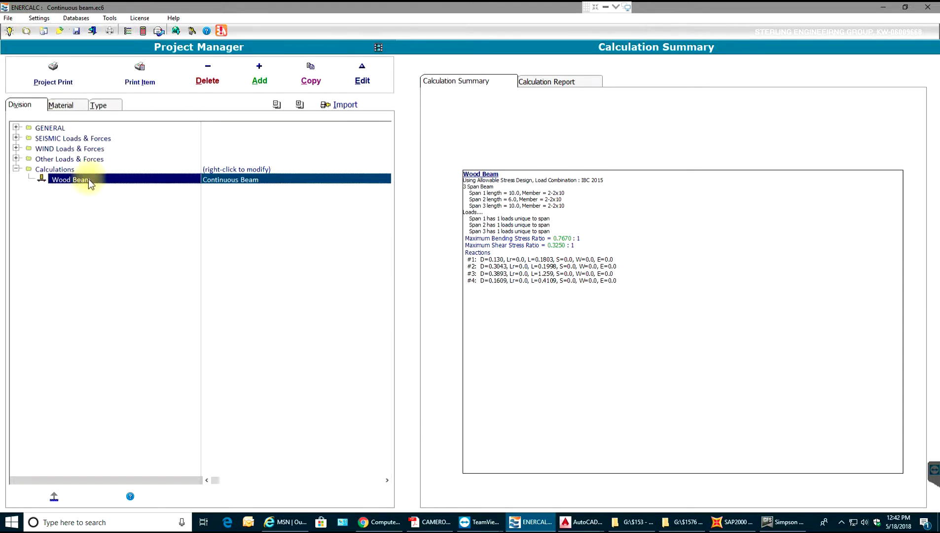
double_click(88, 179)
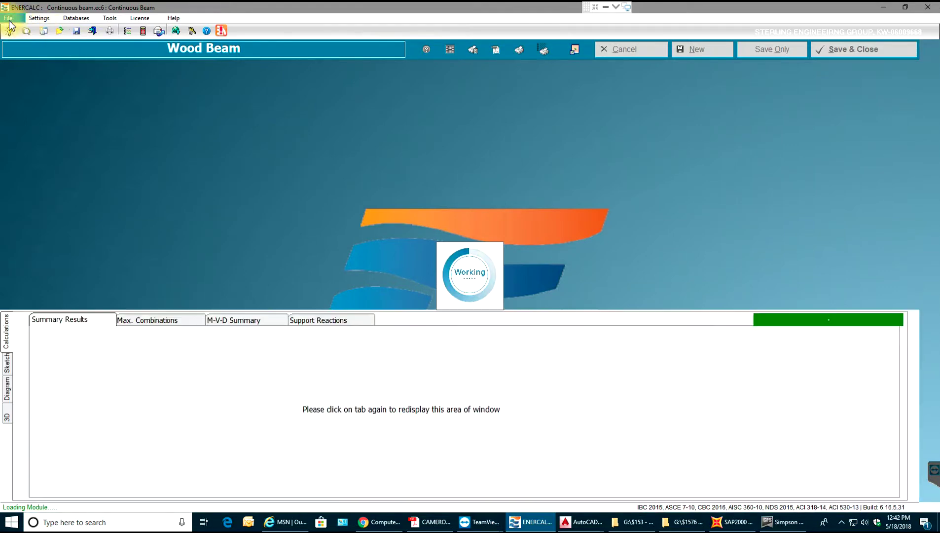
Start printing the beam report to PDF, then cancel the file-name dialog.
click(8, 19)
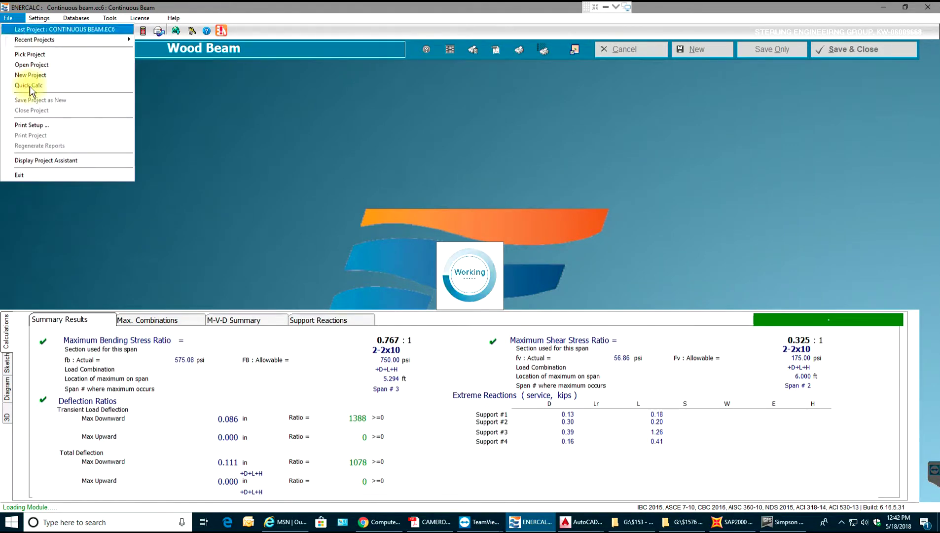
click(346, 157)
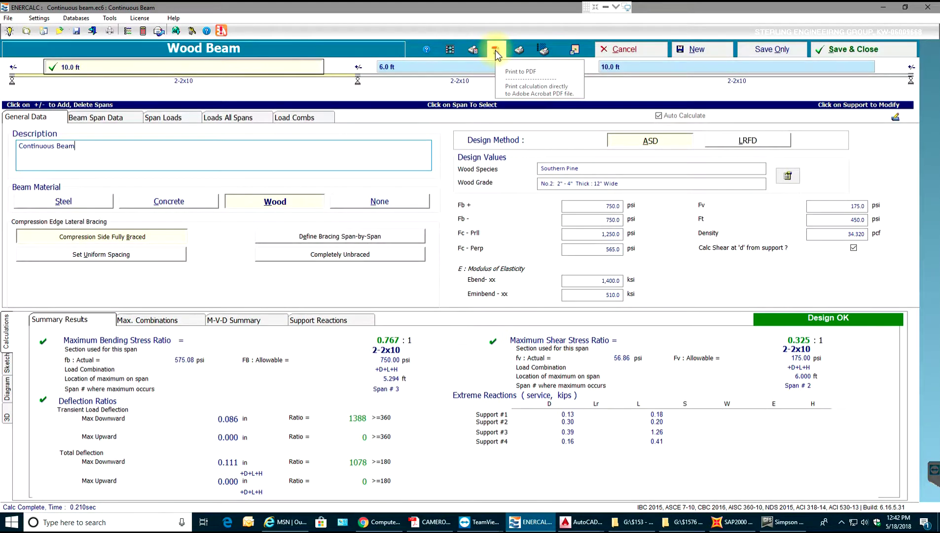
click(495, 50)
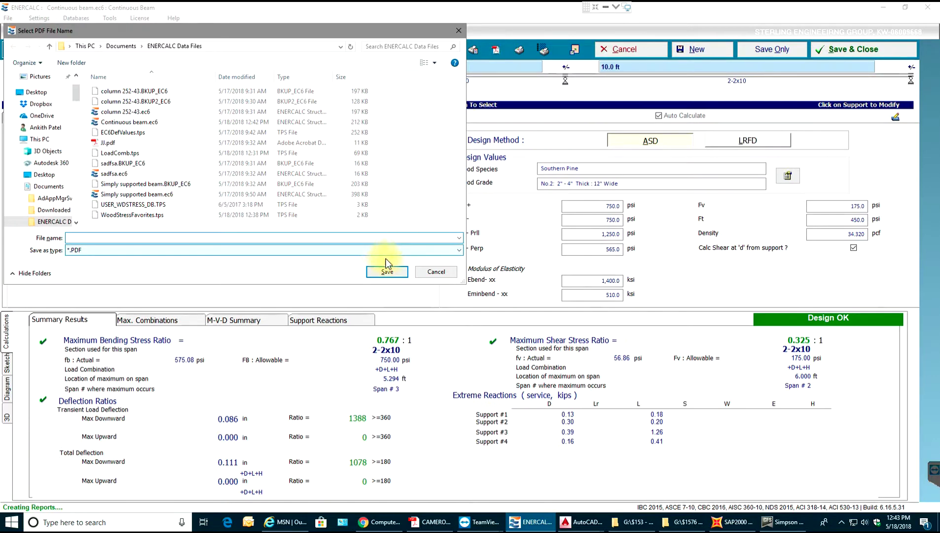
click(436, 272)
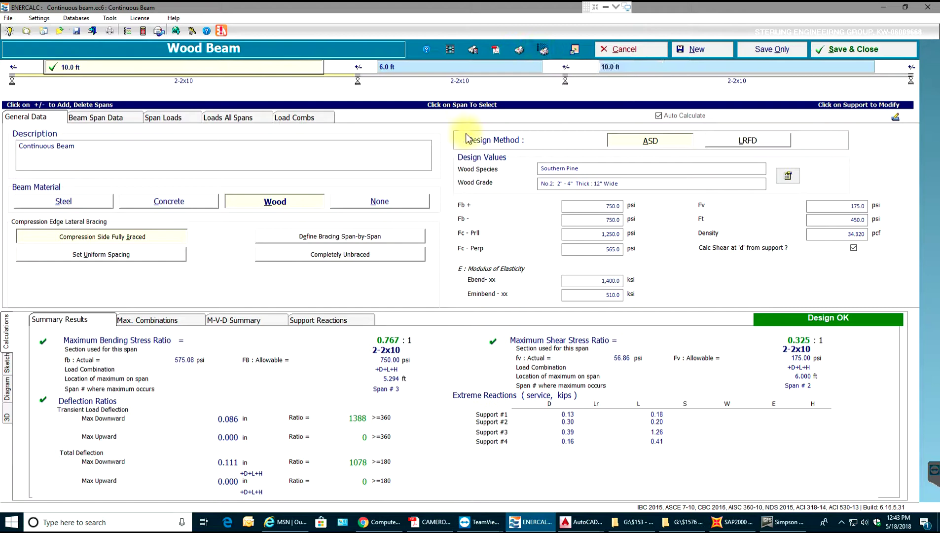
Set Print Settings to include load combinations, section properties, vertical reactions and detailed deflections.
click(543, 49)
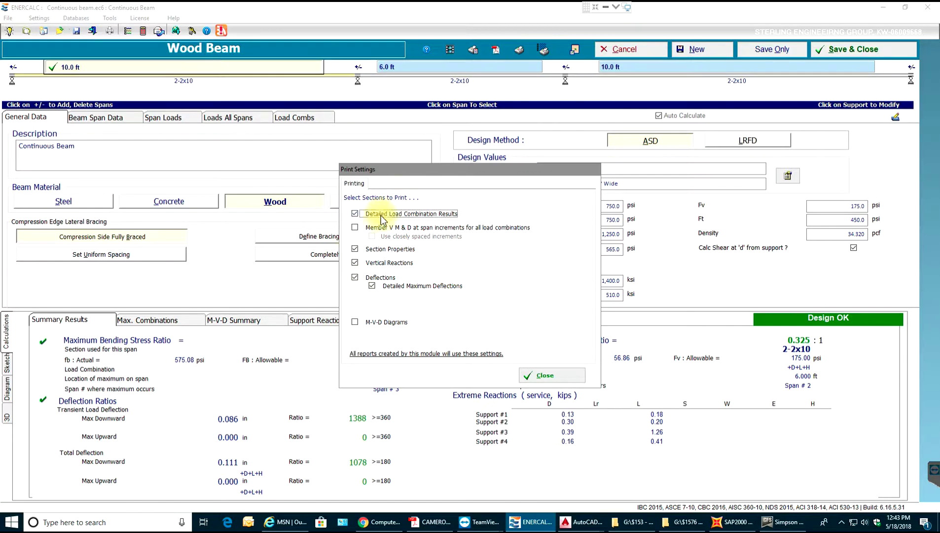
click(547, 375)
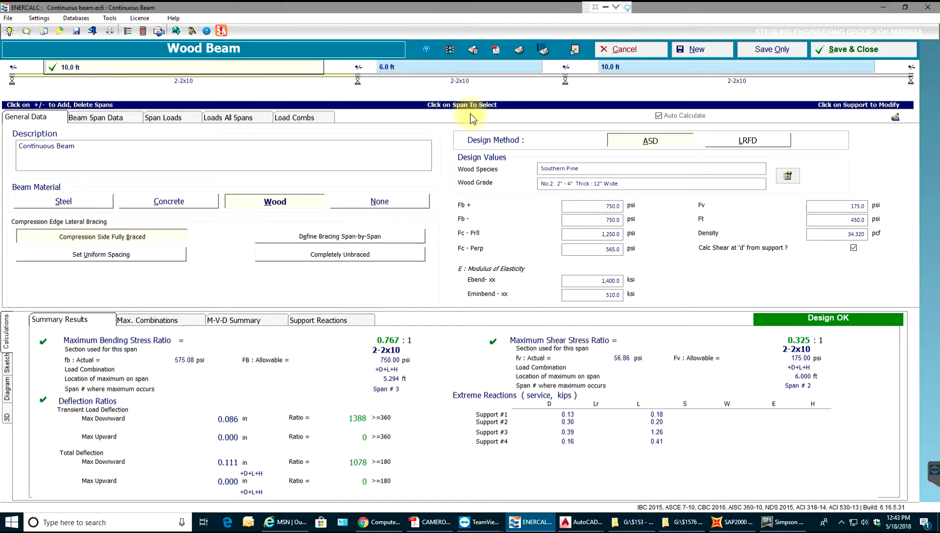
Print the Wood Beam report to PDF as AAA.pdf in the ENERCALC Data Files folder.
click(494, 53)
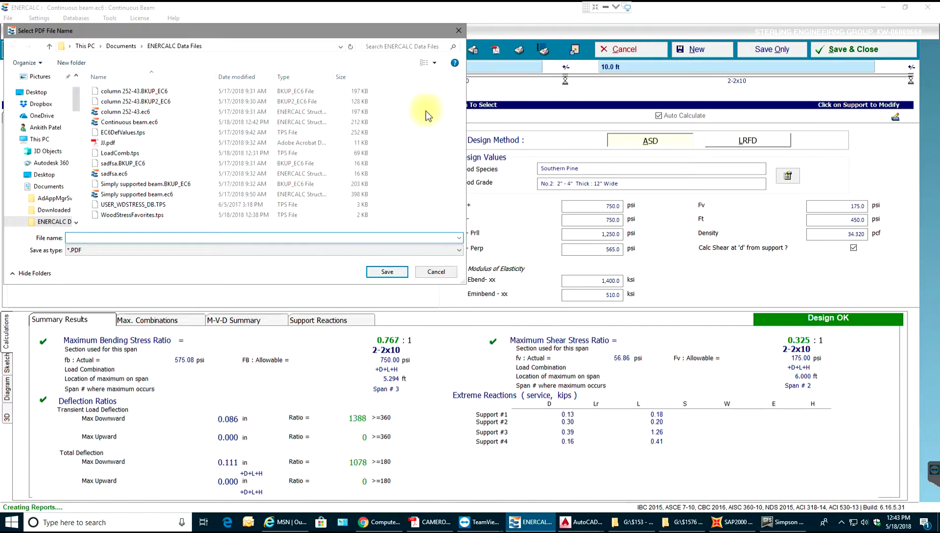
text(AAA)
click(382, 273)
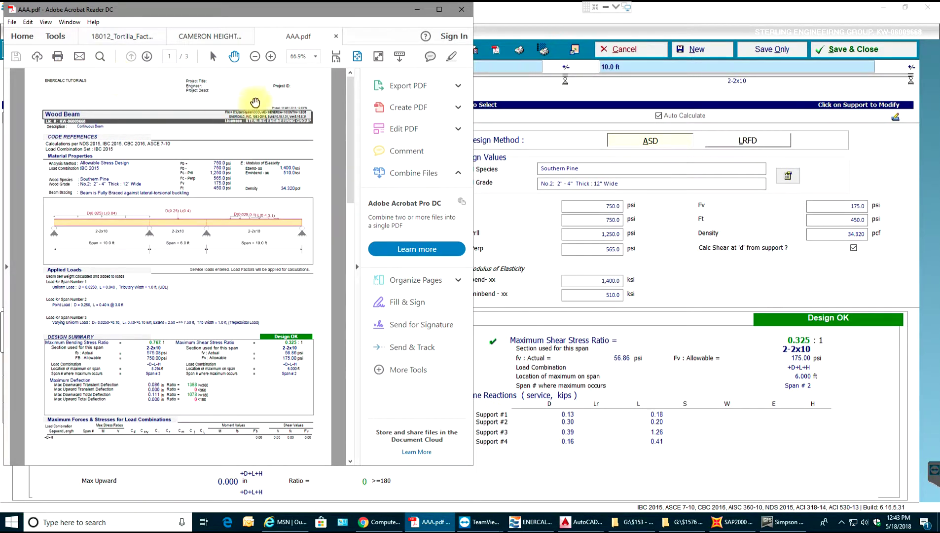
Inspect the title block and print date in AAA.pdf, then close it and minimize Acrobat Reader.
scroll(290, 102, up, 3)
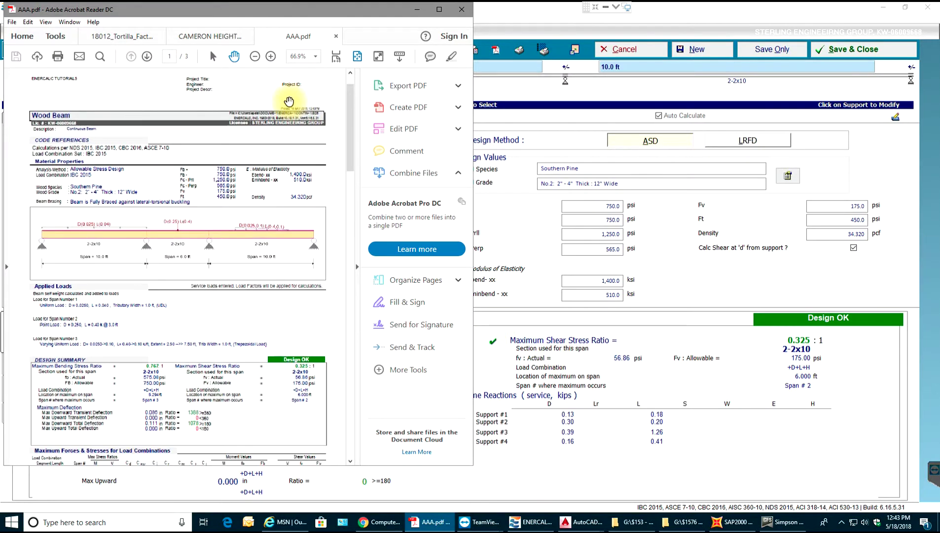
drag(275, 101, 261, 107)
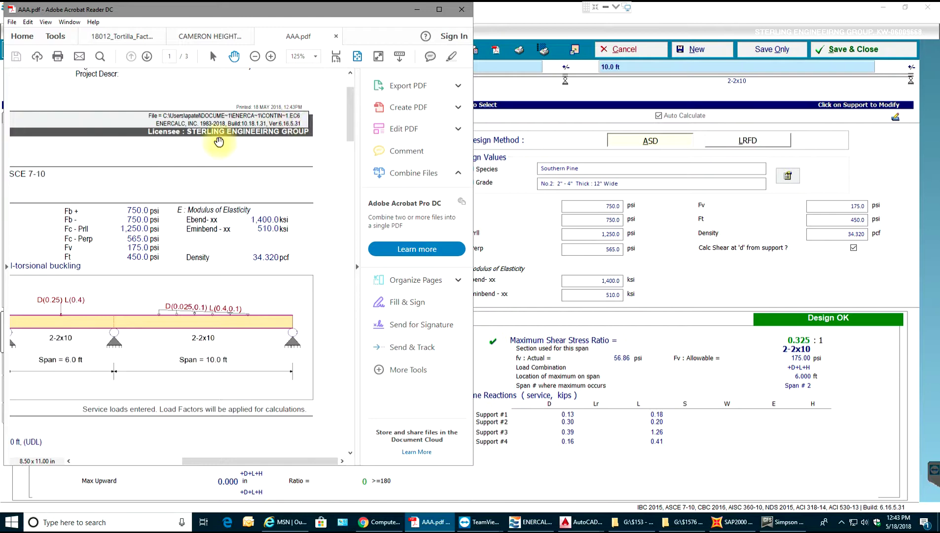
click(334, 37)
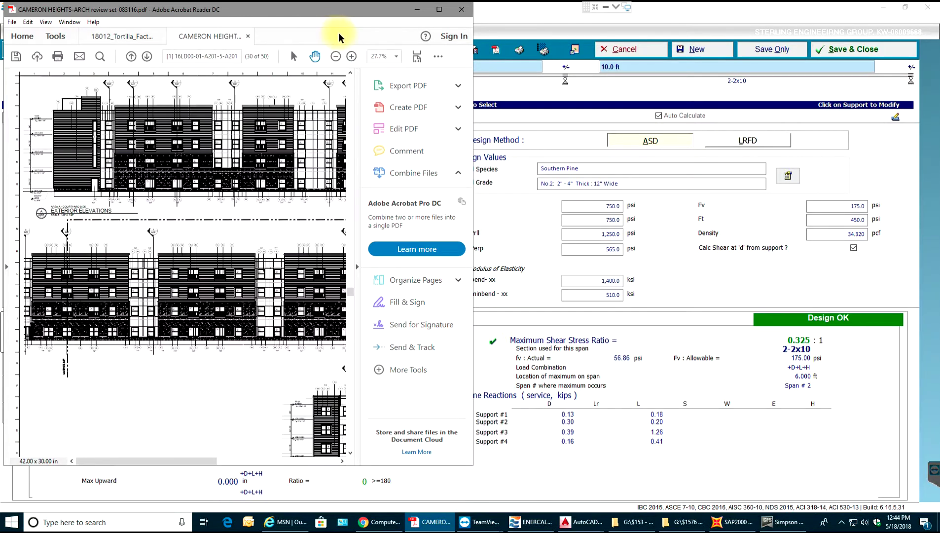
click(418, 9)
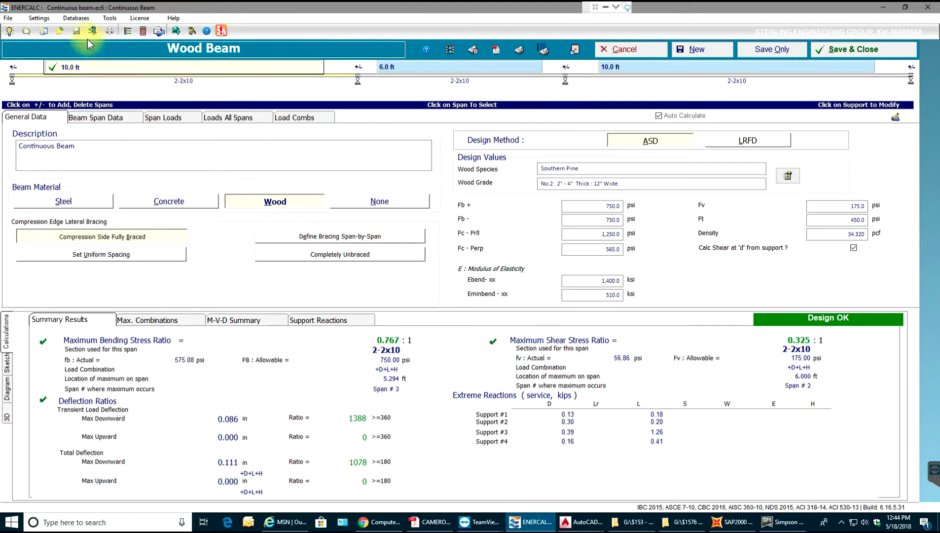
Save & Close the Wood Beam calc and open Databases > Rolled Steel - AISC.
click(68, 20)
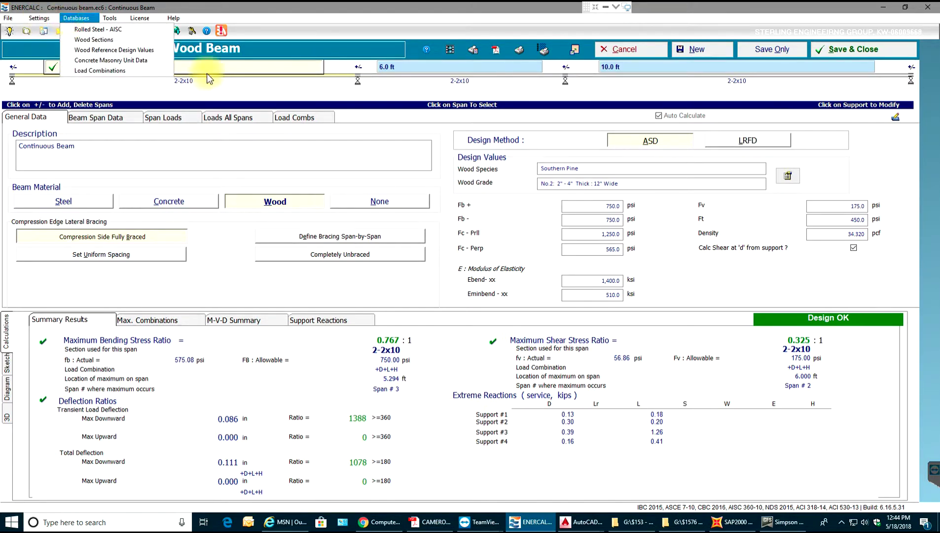
click(826, 50)
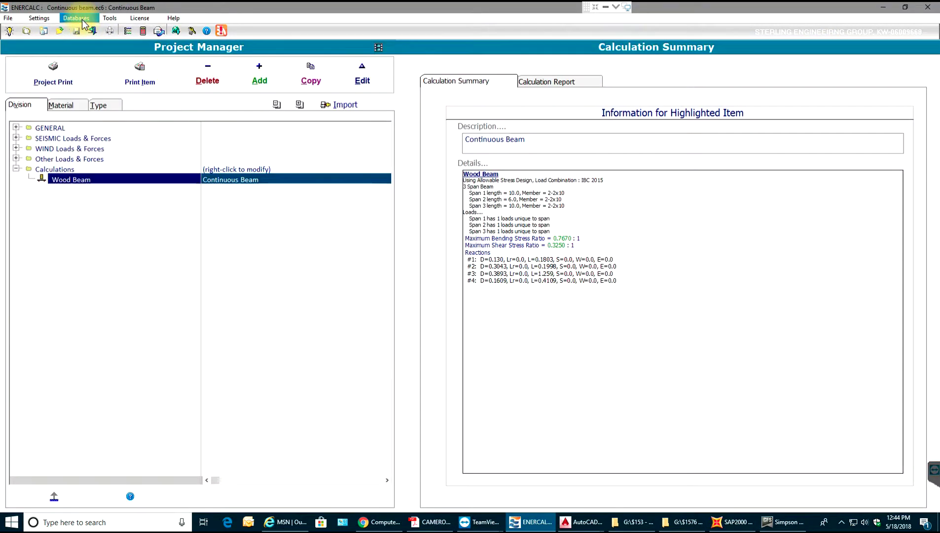
click(84, 19)
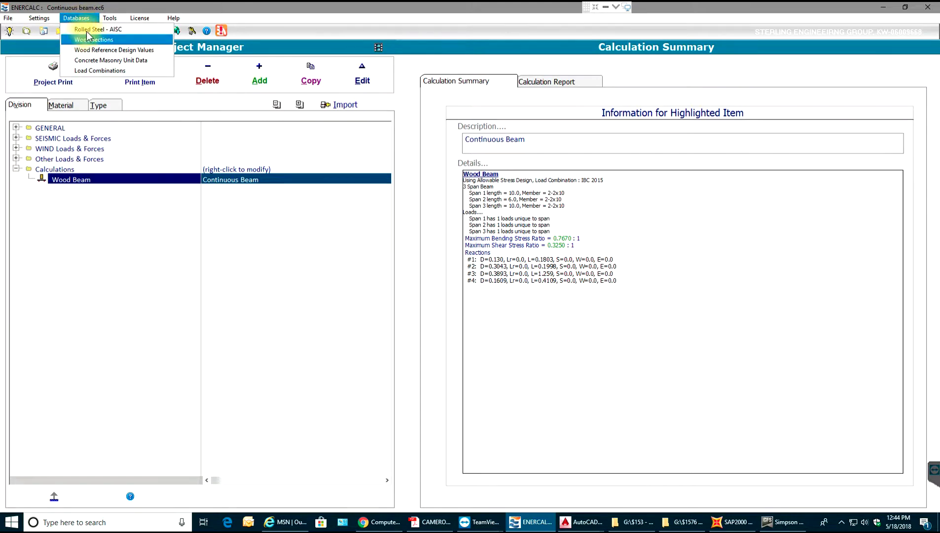
click(91, 29)
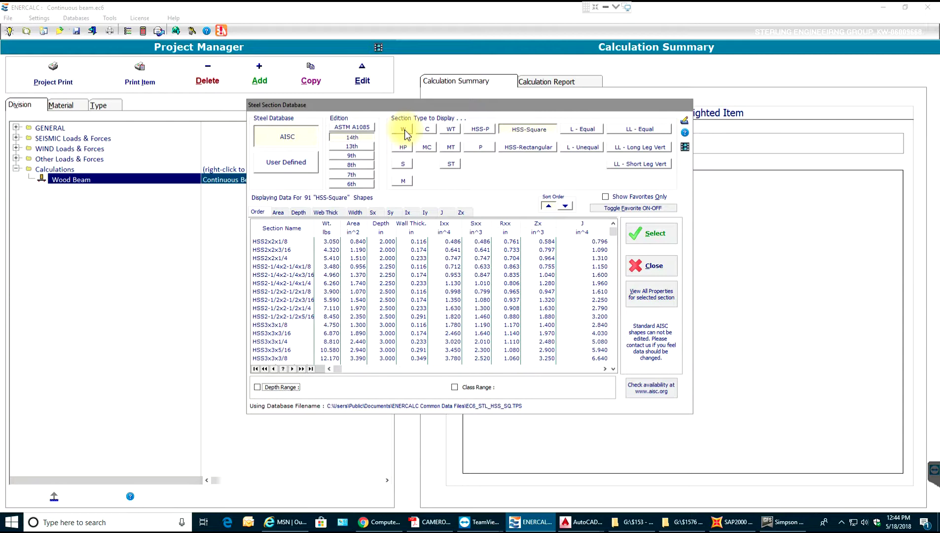
Close the steel database, browse the 2015 NDS Southern Pine sawn sizes in Wood Sections, then close it.
click(654, 265)
click(77, 18)
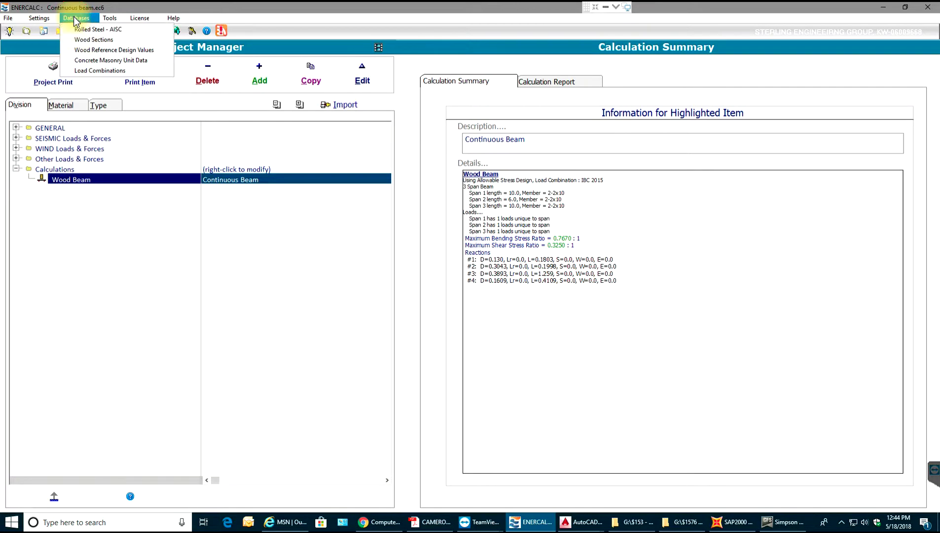
click(90, 40)
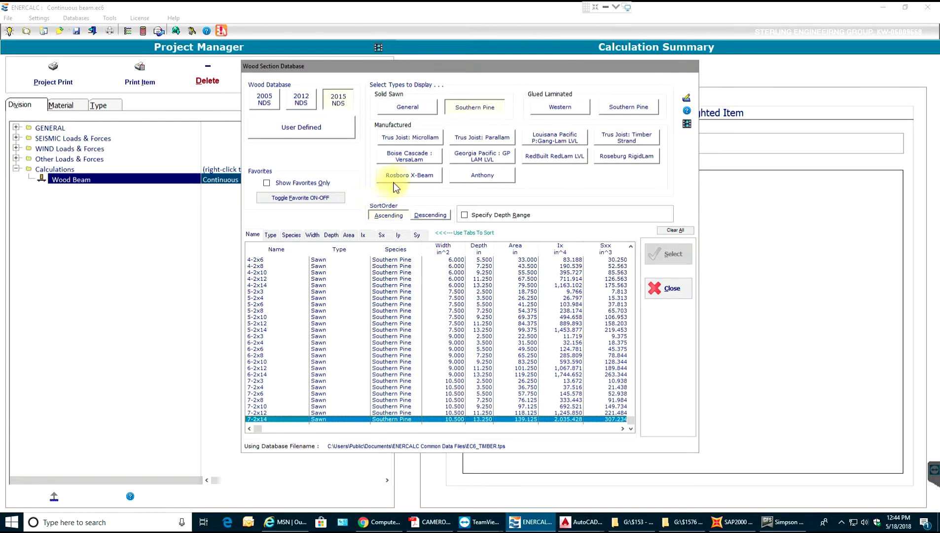
click(668, 286)
click(74, 19)
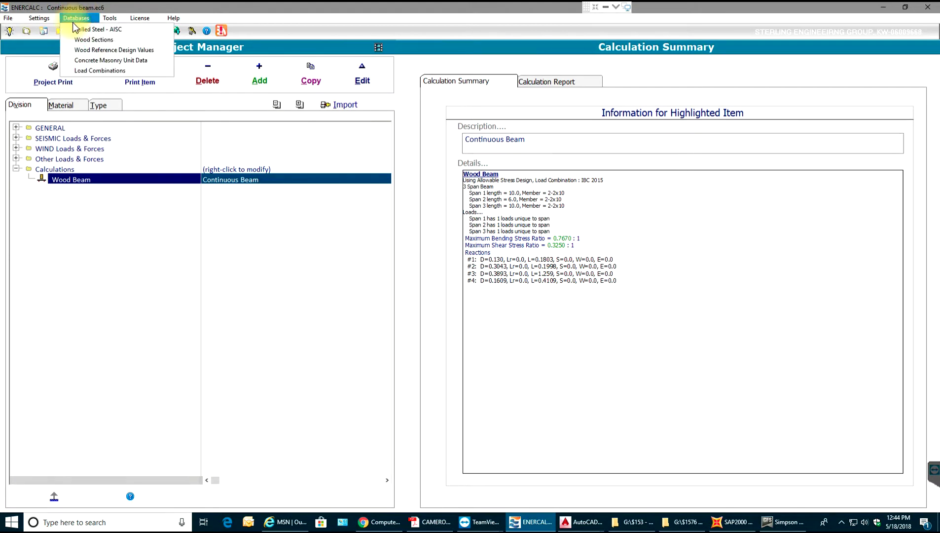
click(116, 69)
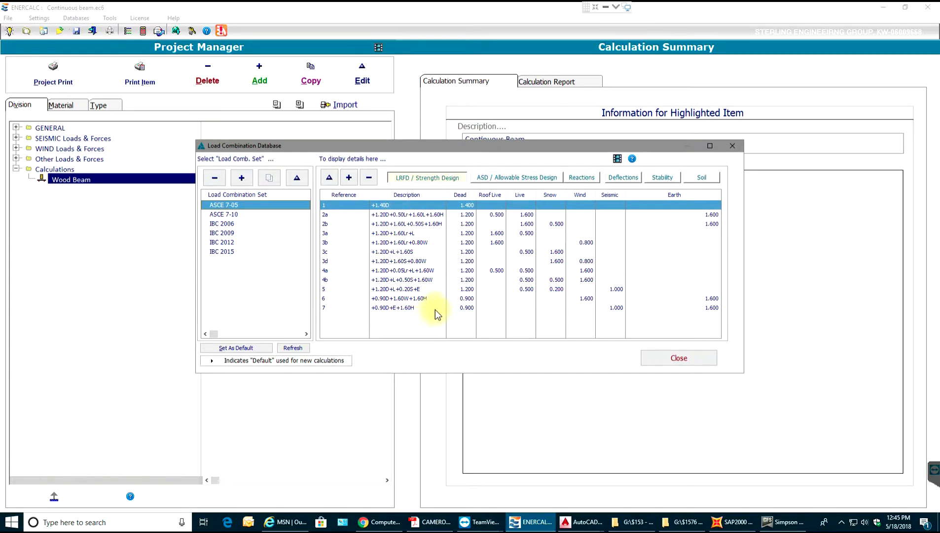
click(227, 223)
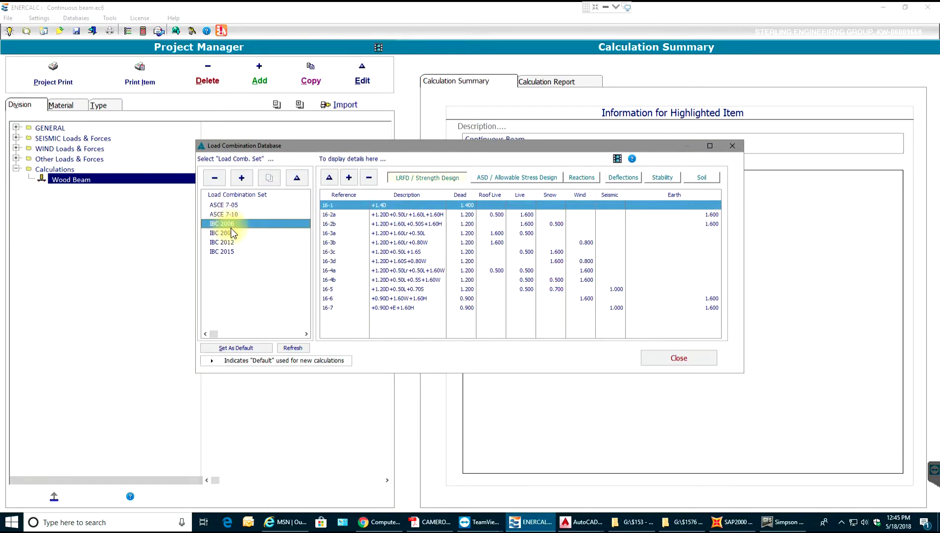
click(231, 214)
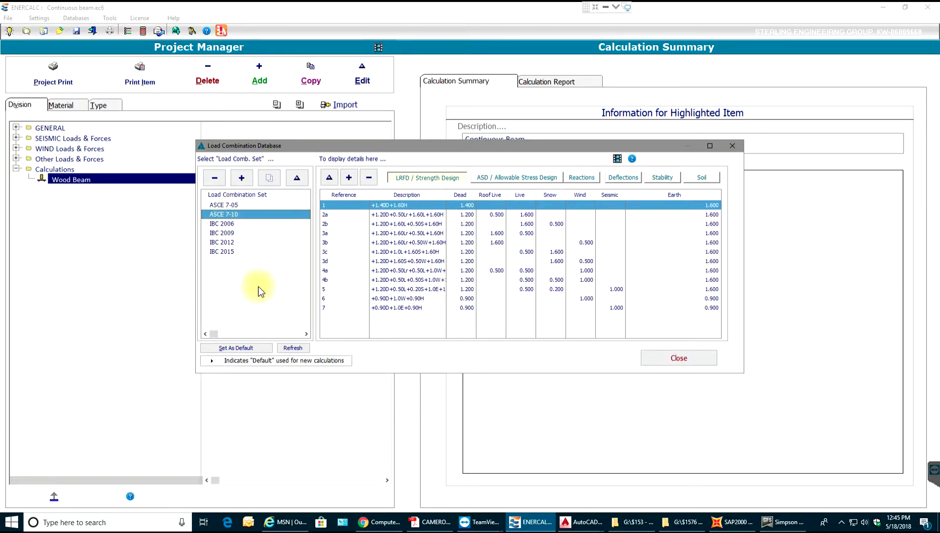
click(689, 360)
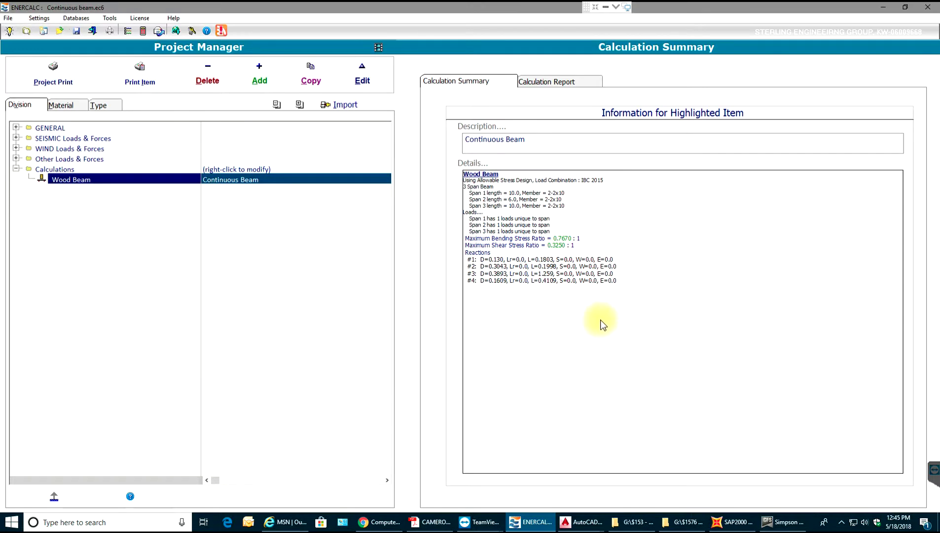